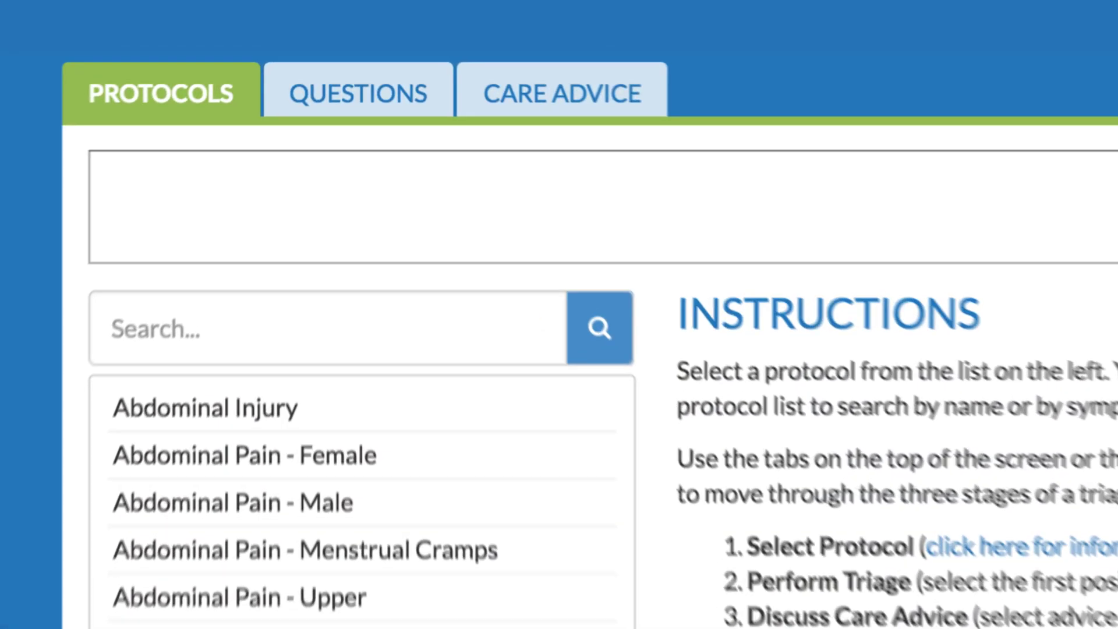
text(Mark called and has been coughing for a week and is wondering if he should be see)
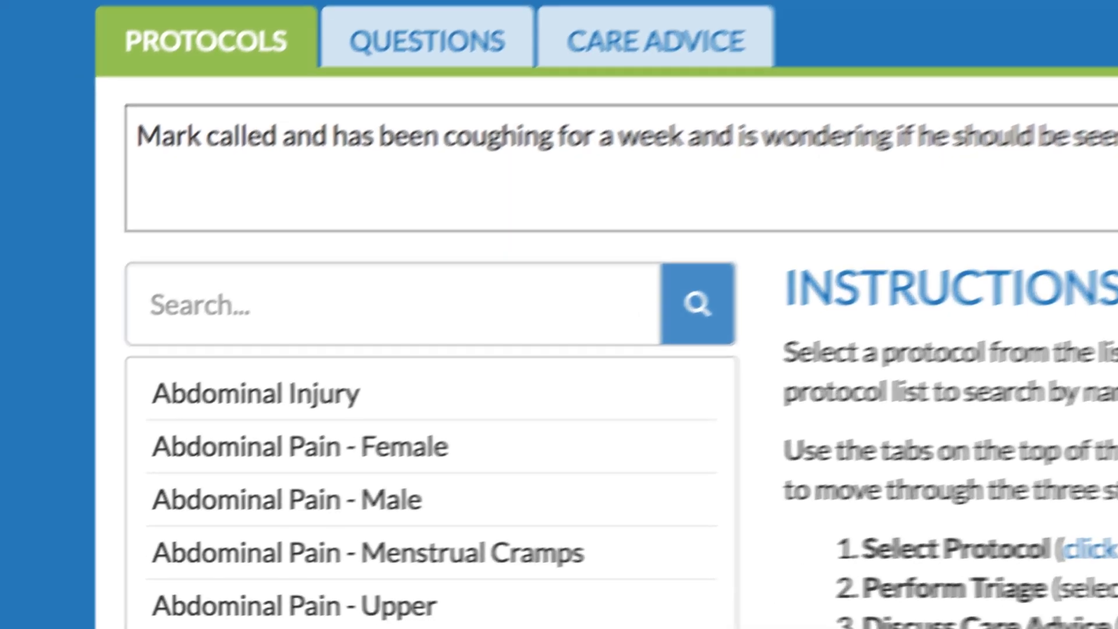
- Search the protocol list for 'cough' and select the Cough protocol
click(483, 339)
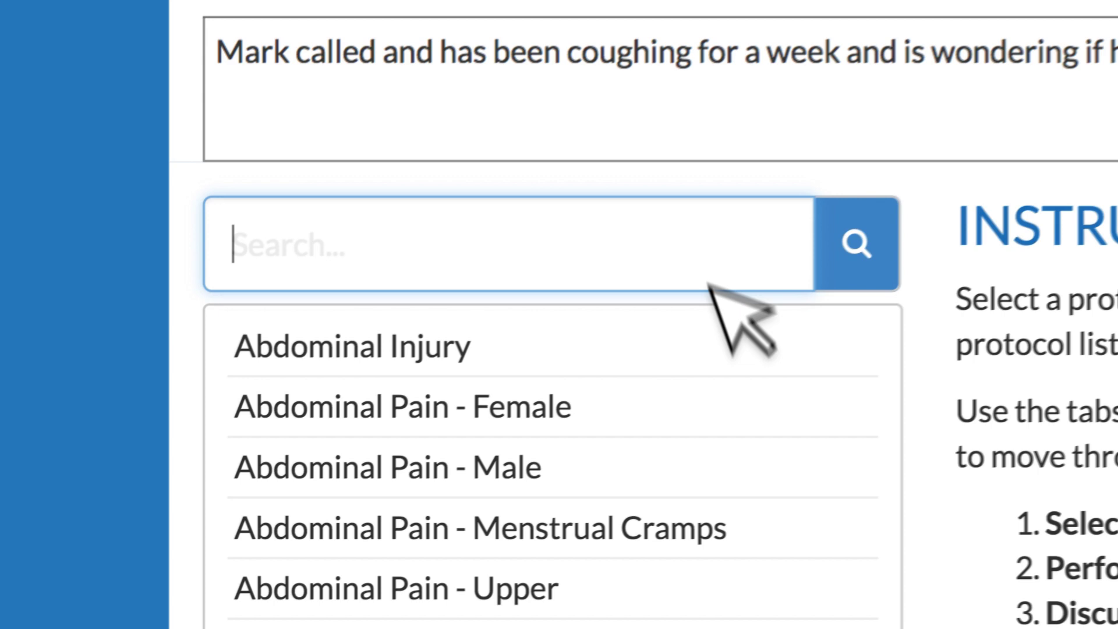
text(cough)
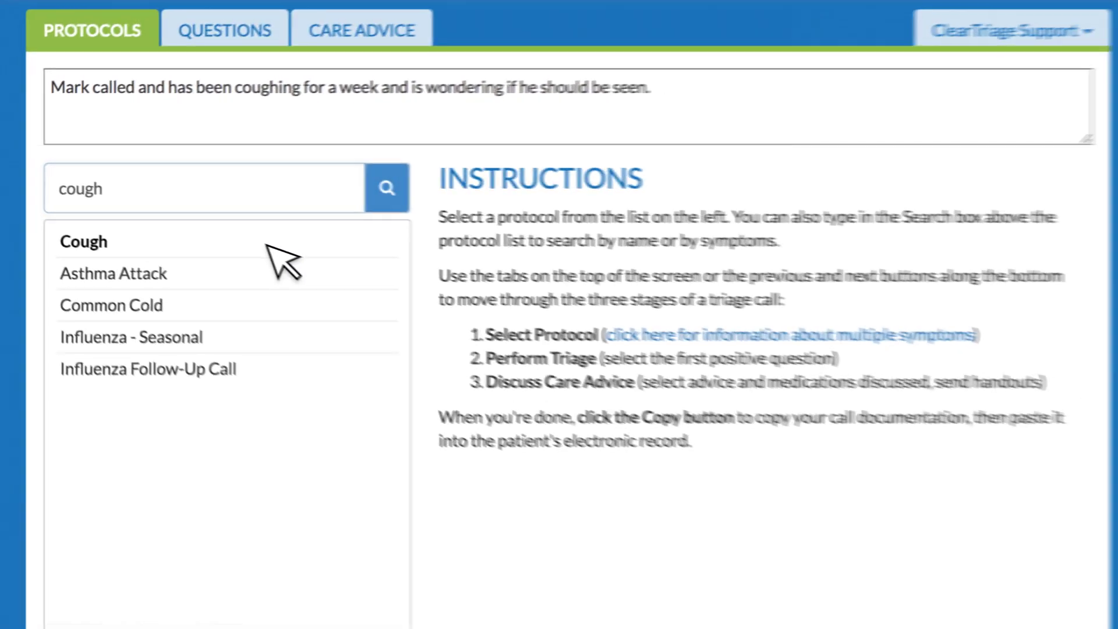
click(262, 243)
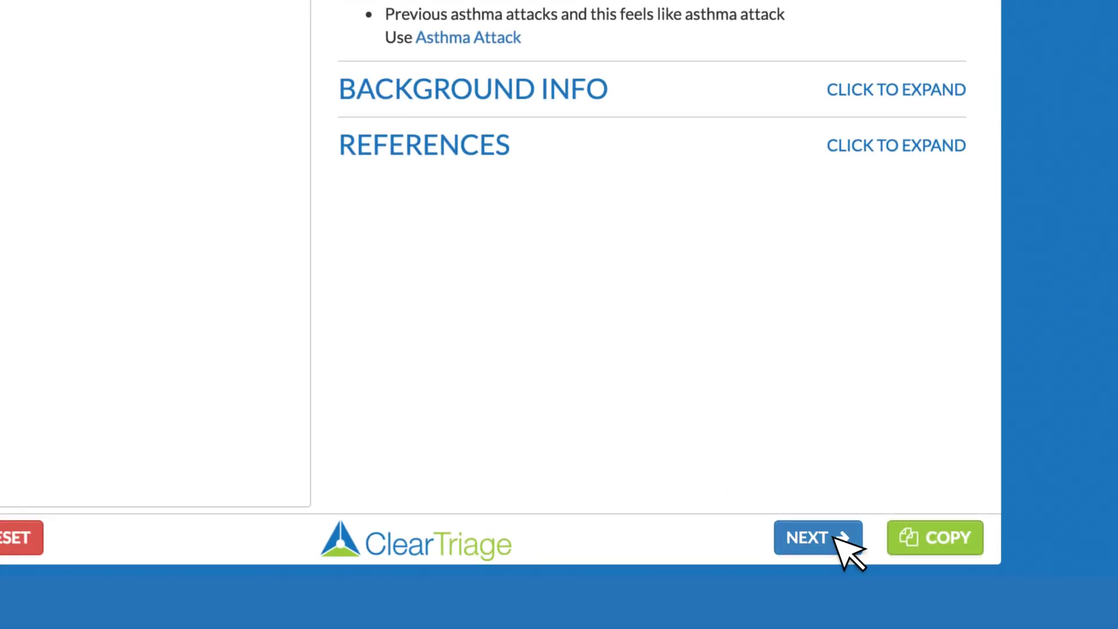
- Advance to the Cough triage questions and check 'Cough with no complications' under Home Care
click(837, 535)
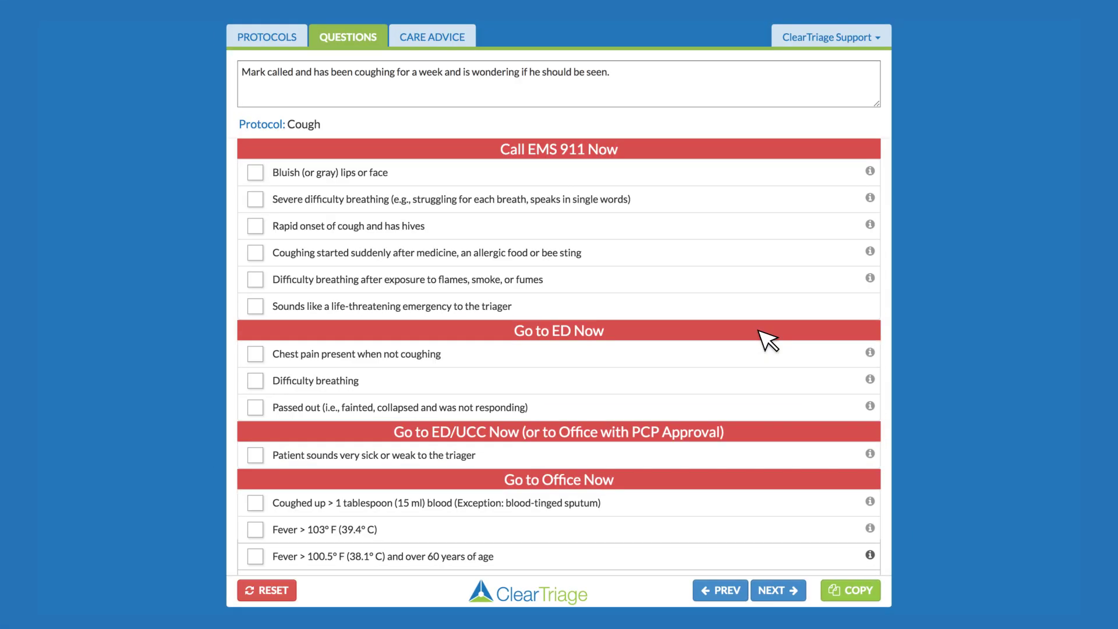
scroll(767, 340, down, 3)
scroll(765, 339, down, 3)
scroll(766, 339, down, 4)
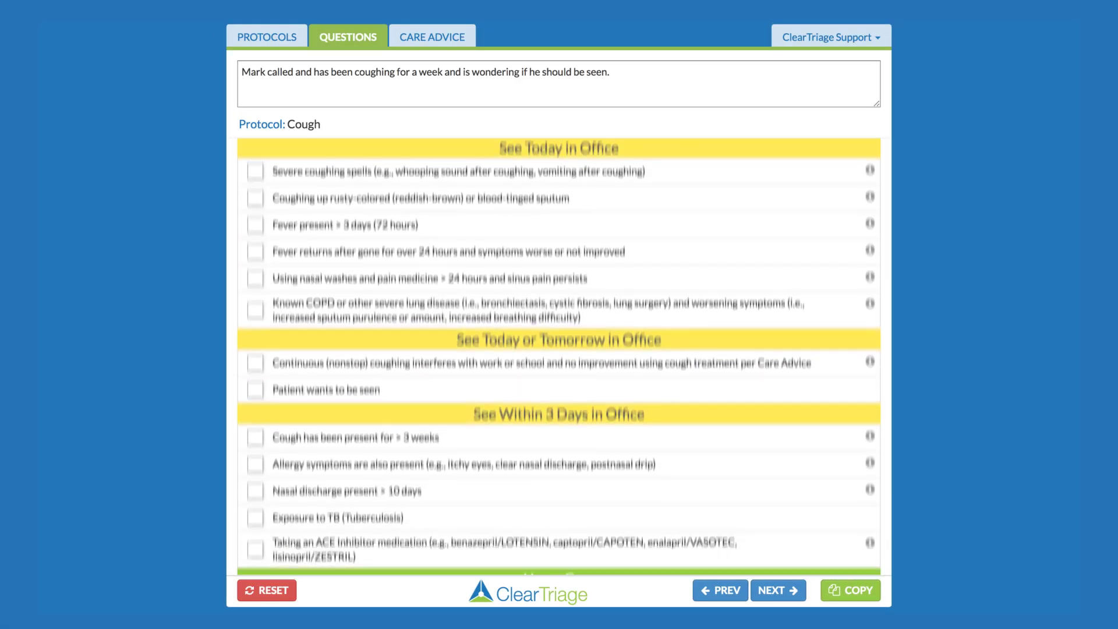
scroll(766, 339, down, 2)
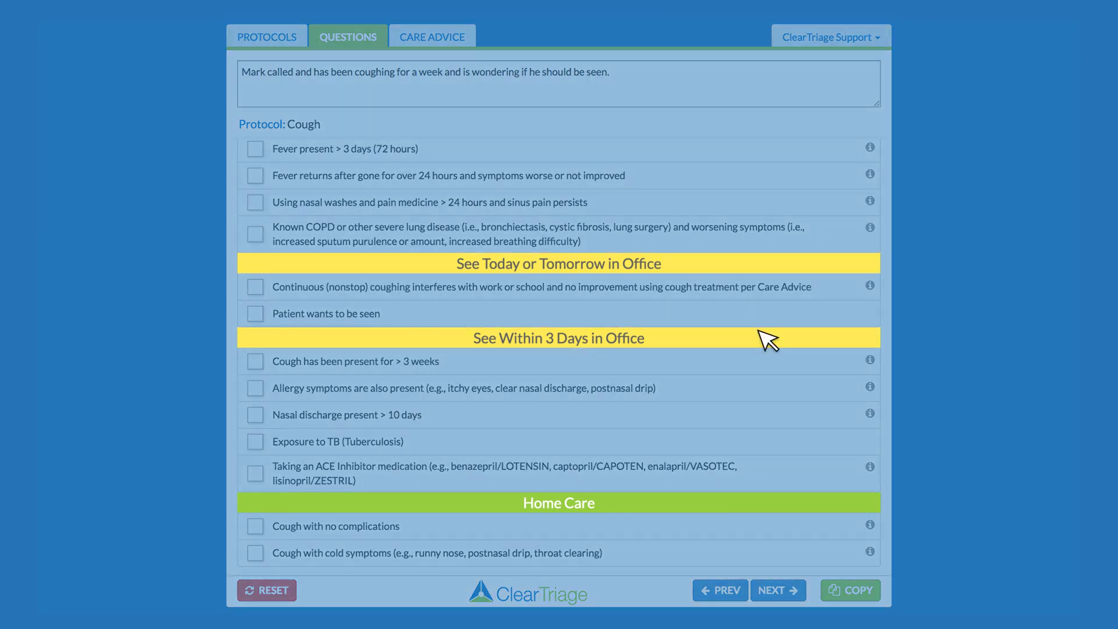
click(255, 527)
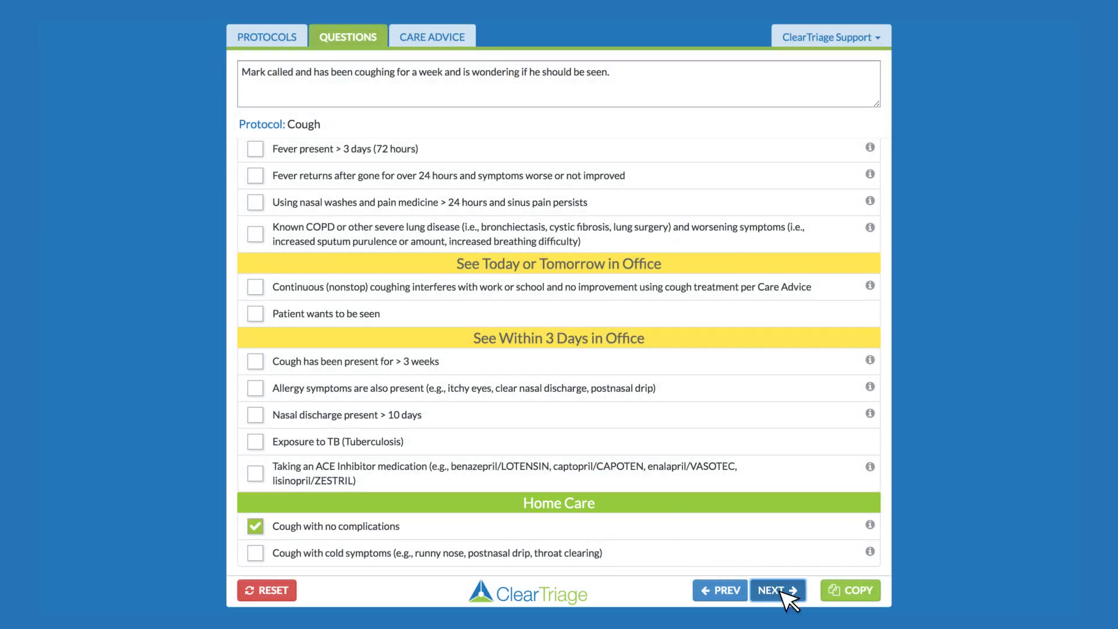
- On Care Advice, include the Reassurance and Cough Medicines advice
click(773, 591)
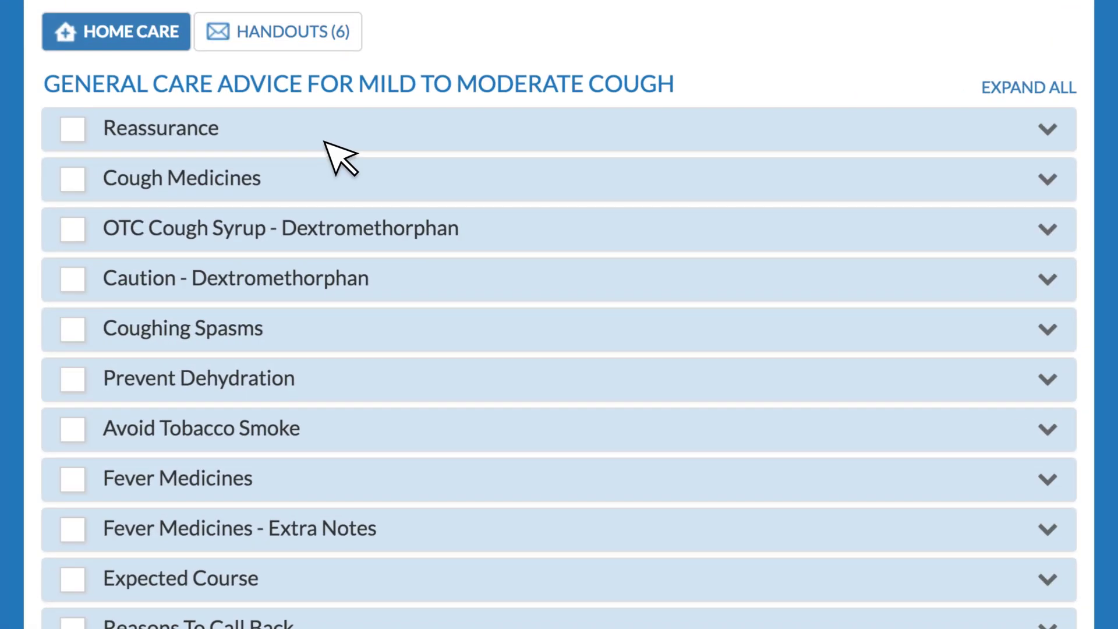
click(327, 136)
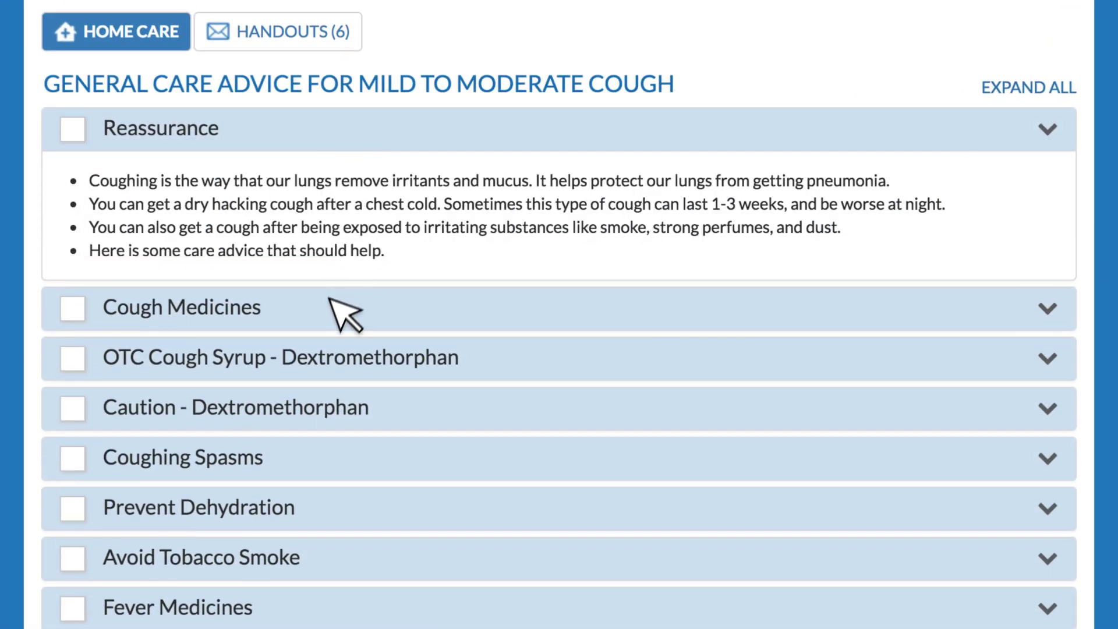
click(325, 308)
click(75, 131)
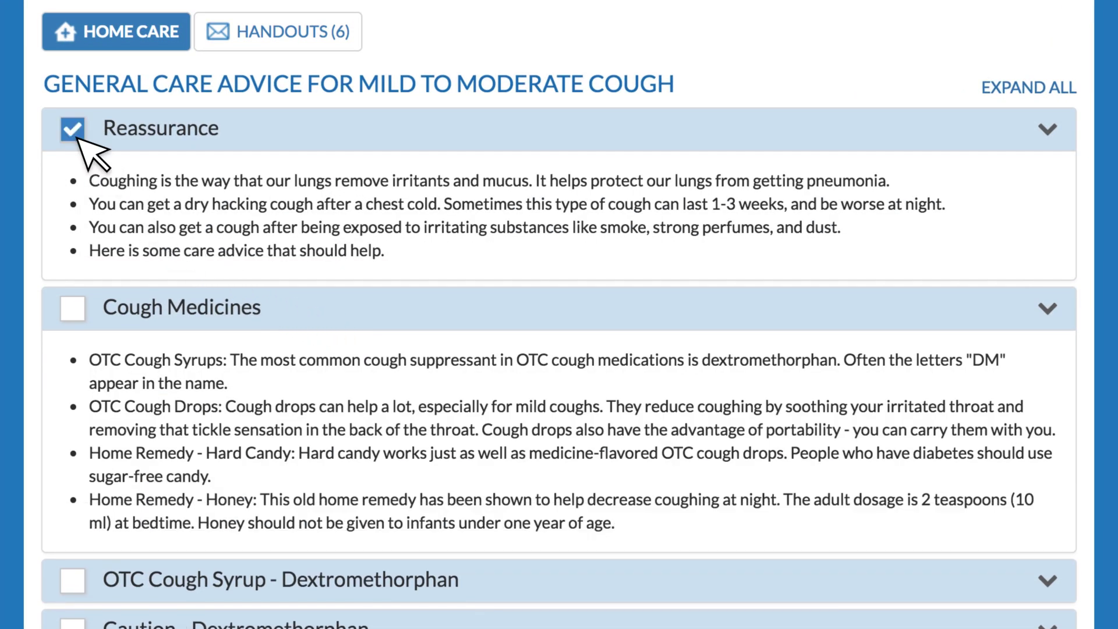
click(75, 309)
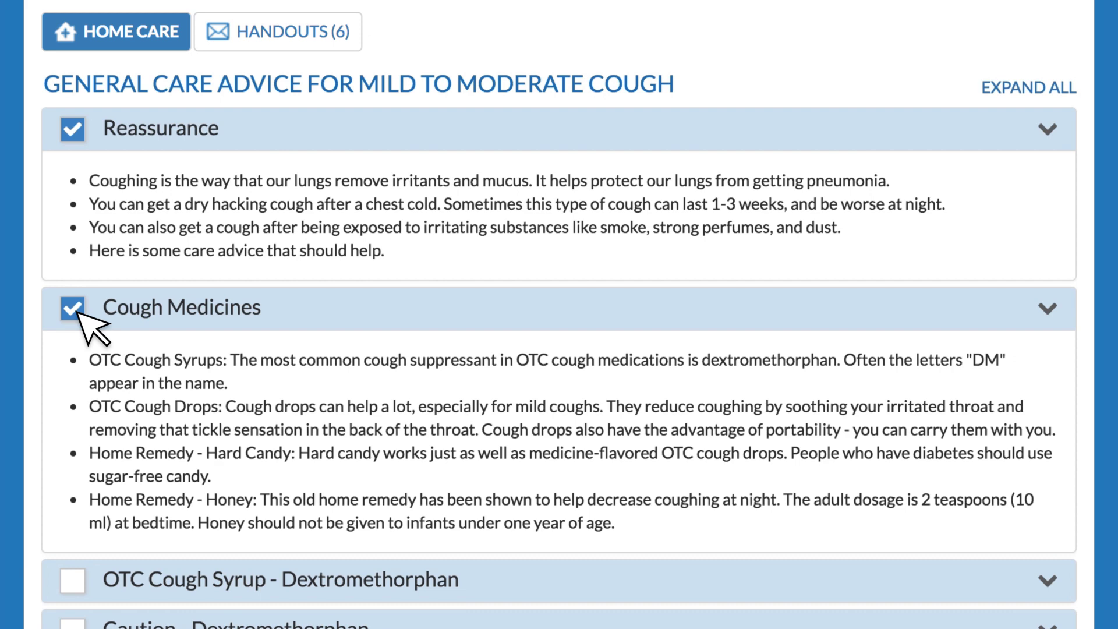
scroll(77, 310, down, 3)
scroll(78, 309, down, 4)
scroll(79, 304, down, 2)
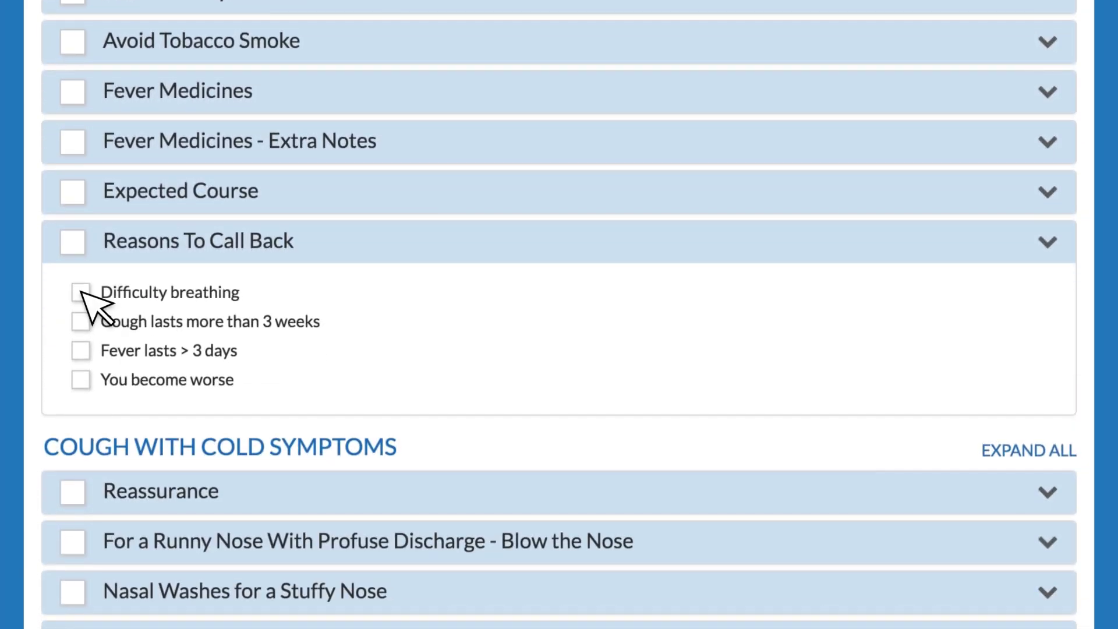
- Add difficulty breathing, cough over 3 weeks and fever over 3 days as call-back reasons
click(80, 292)
click(80, 320)
click(81, 349)
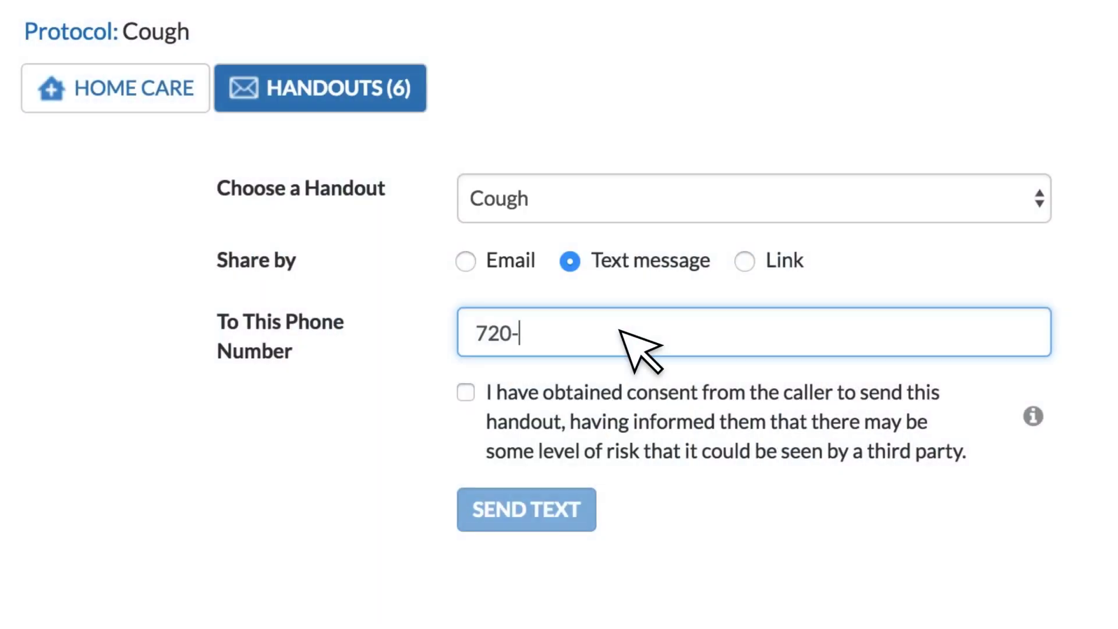
text(593-1001)
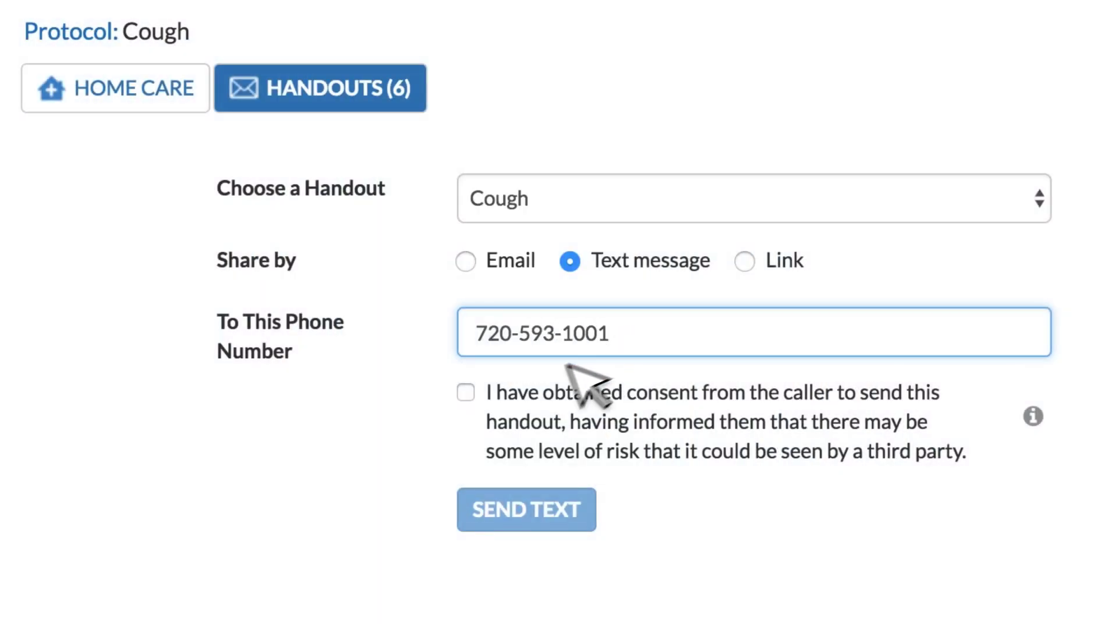
- Confirm the caller's consent and send the Cough handout by text message
click(466, 392)
click(529, 515)
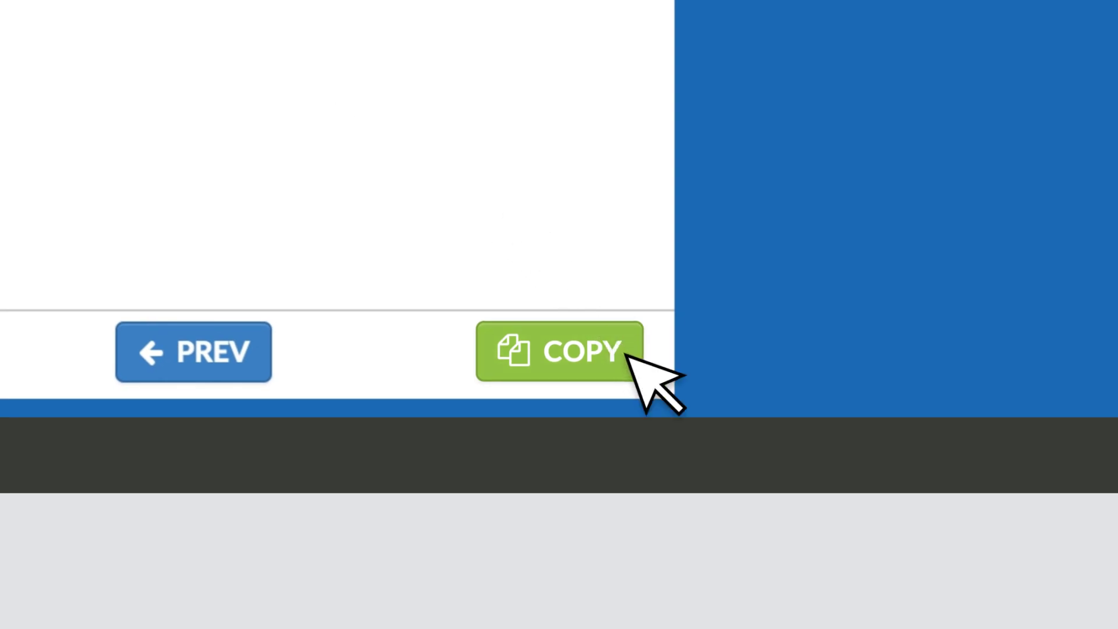
- Copy the ClearTriage call notes to the clipboard
click(627, 357)
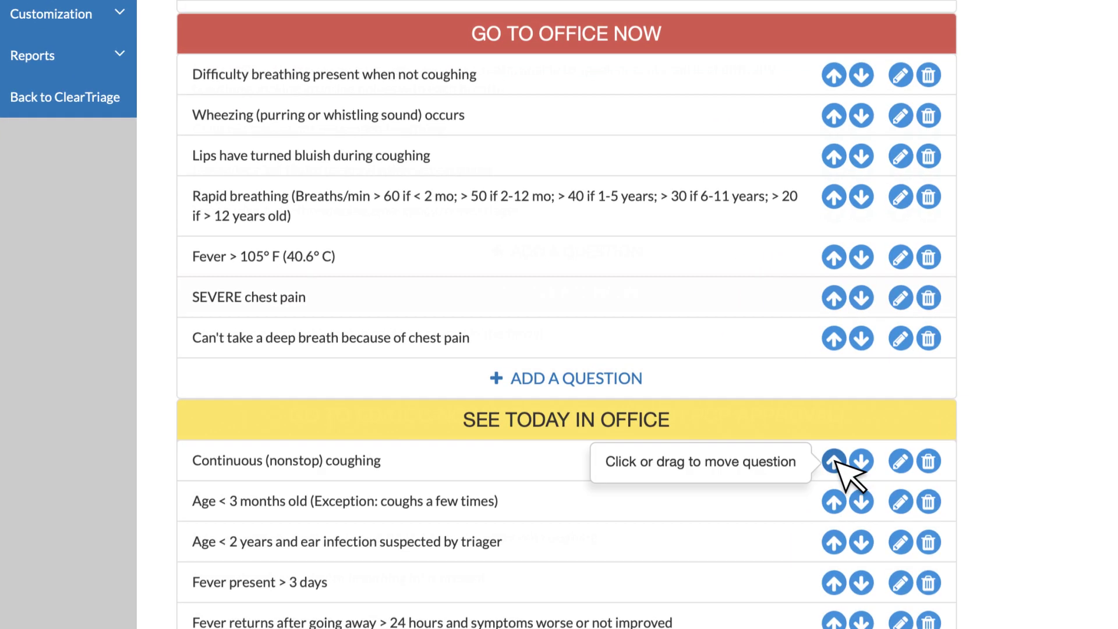
- Move 'Continuous (nonstop) coughing' into Go To Office Now and save the new question order
drag(835, 461, 834, 378)
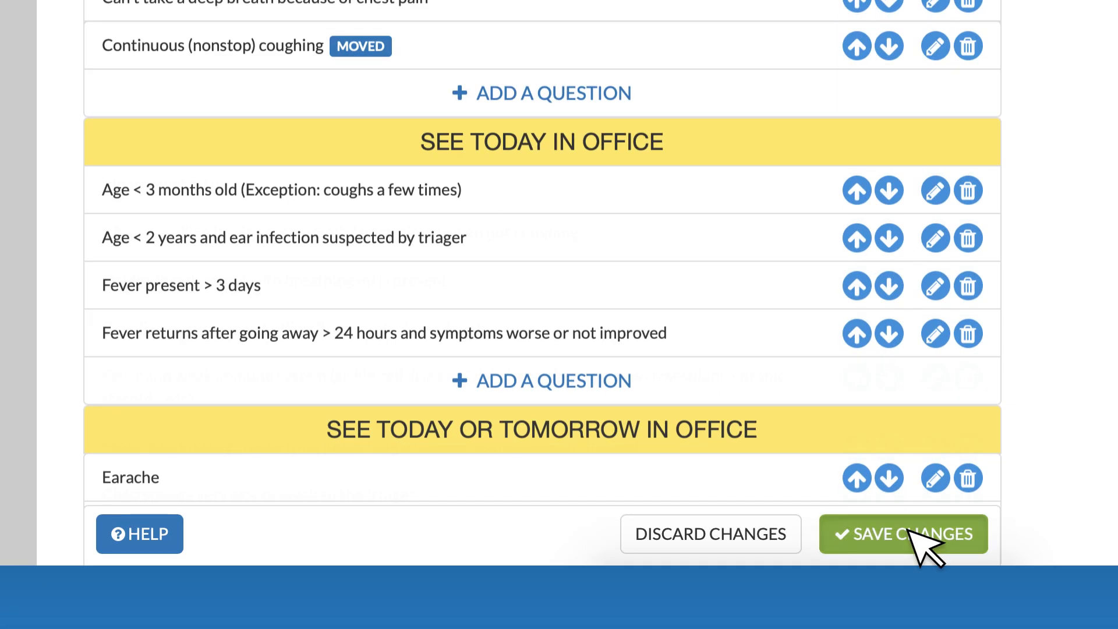
click(909, 528)
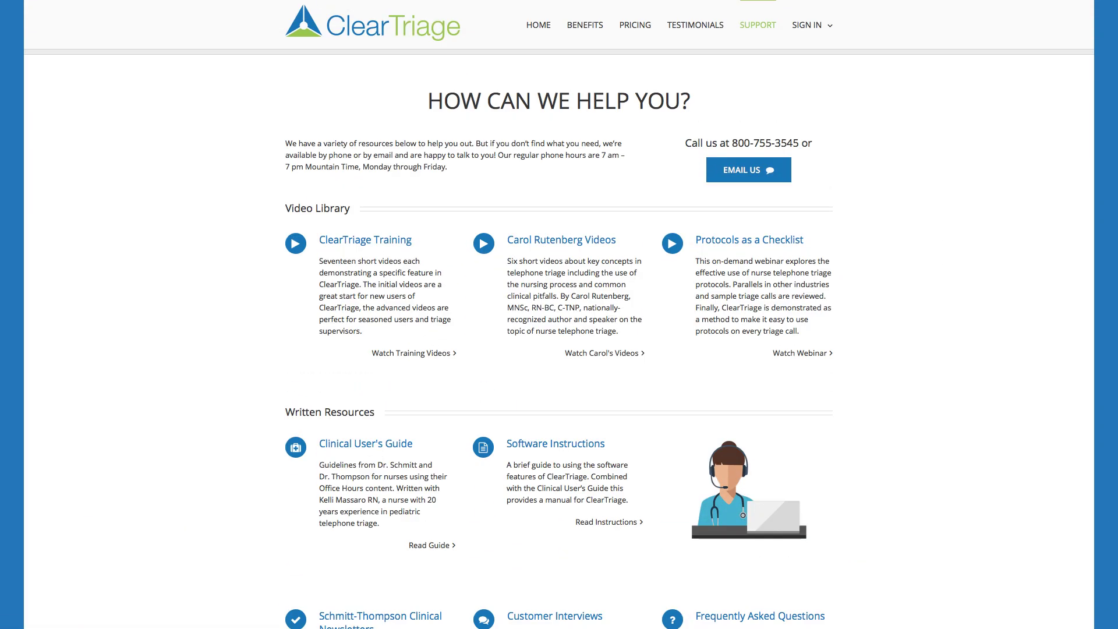